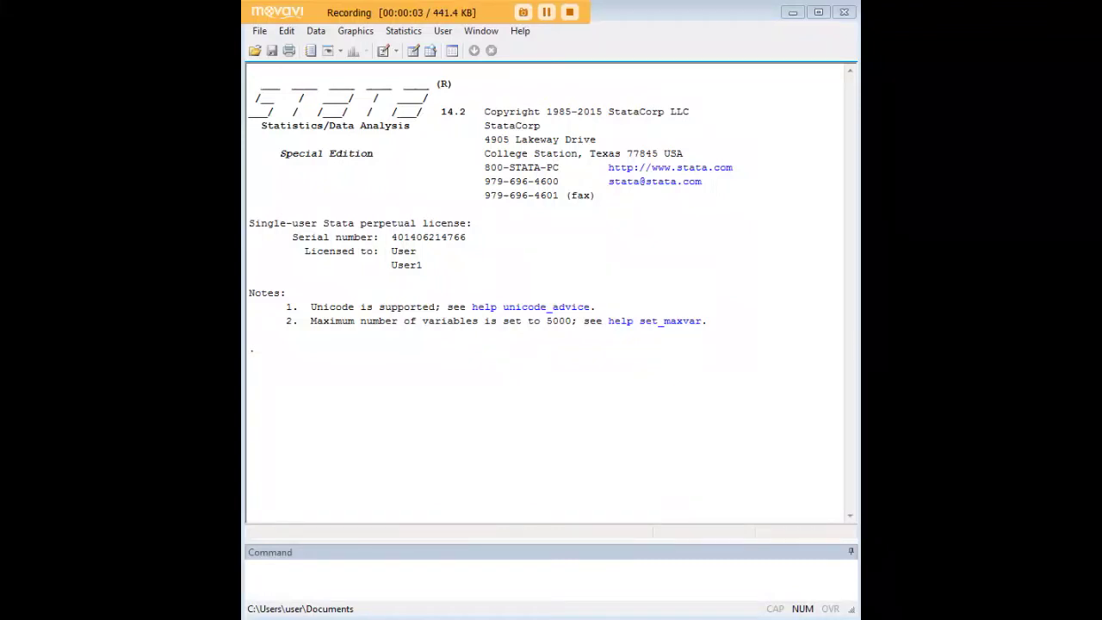
Step: Run webuse fuel2 to load the fuel2 example dataset and highlight the echoed command
{"action": "left_click", "coordinate": [747, 570]}
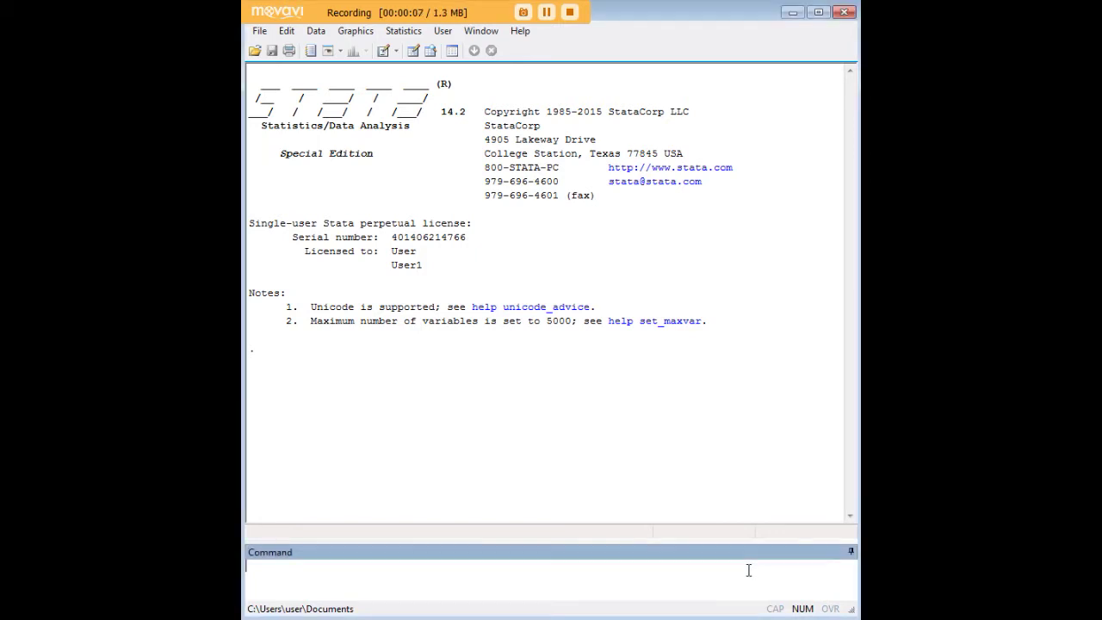
{"action": "type", "text": "webuse fuel2"}
{"action": "key", "text": "Return"}
{"action": "left_click_drag", "start_coordinate": [261, 356], "coordinate": [333, 353]}
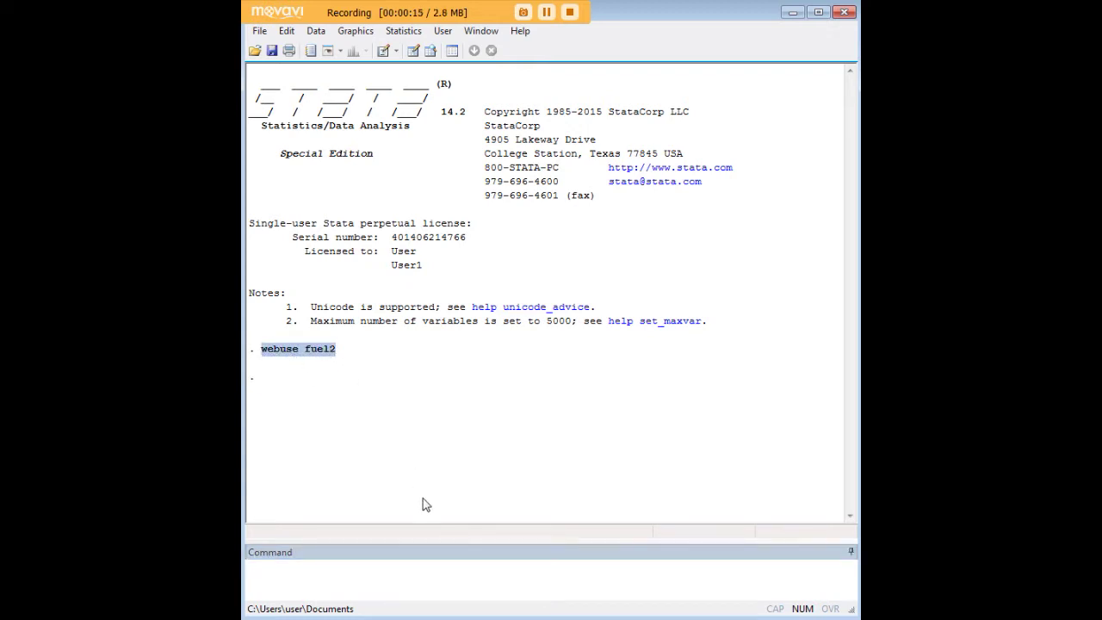
Step: Open the Data Editor with edit, inspect mpg and treat values including row 13, then close it
{"action": "left_click", "coordinate": [463, 566]}
{"action": "type", "text": "edit"}
{"action": "key", "text": "Return"}
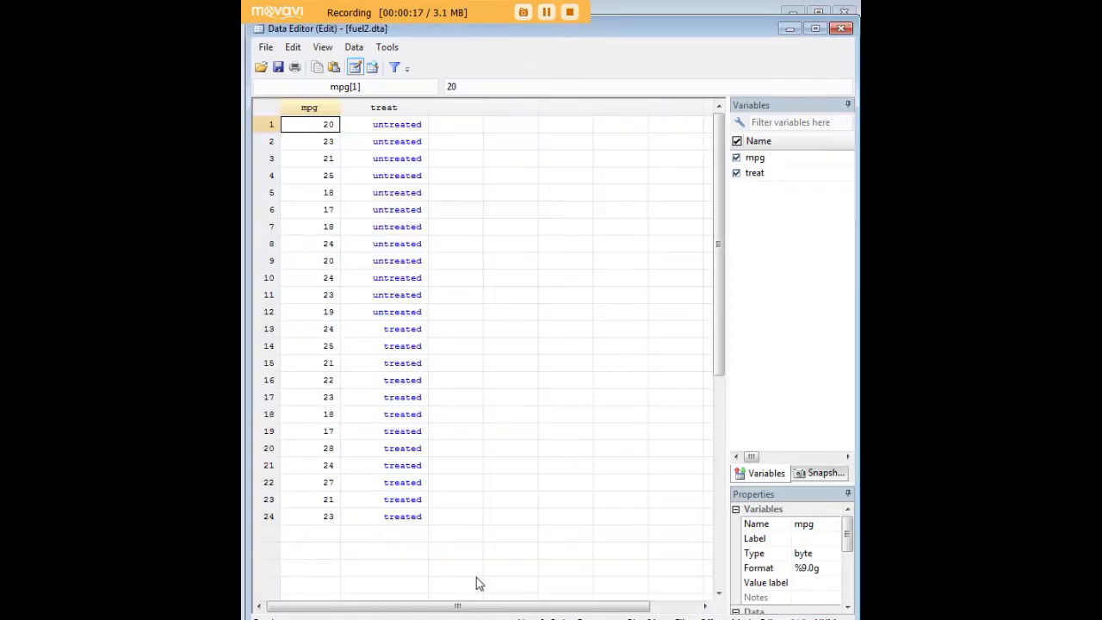
{"action": "left_click", "coordinate": [401, 127]}
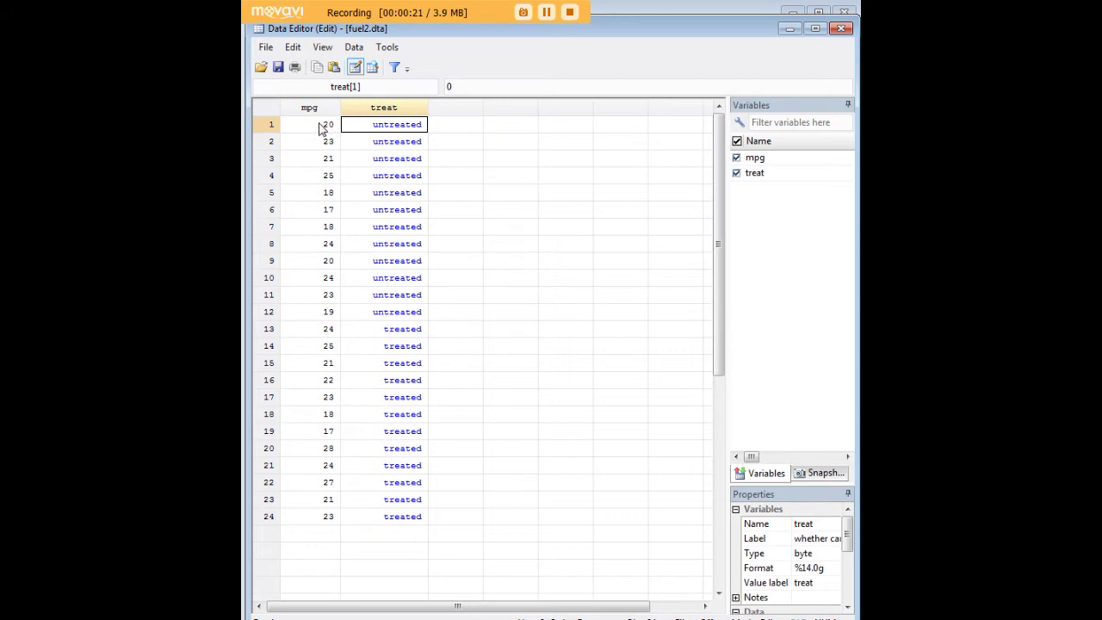
{"action": "left_click", "coordinate": [318, 125]}
{"action": "left_click", "coordinate": [387, 130]}
{"action": "left_click", "coordinate": [404, 334]}
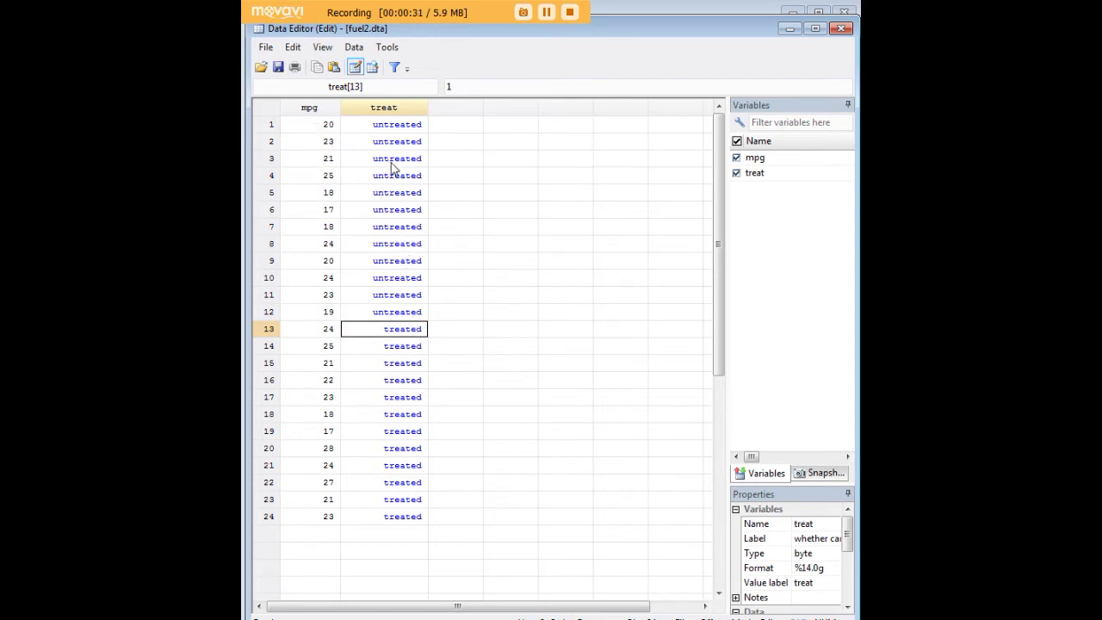
{"action": "left_click", "coordinate": [789, 29]}
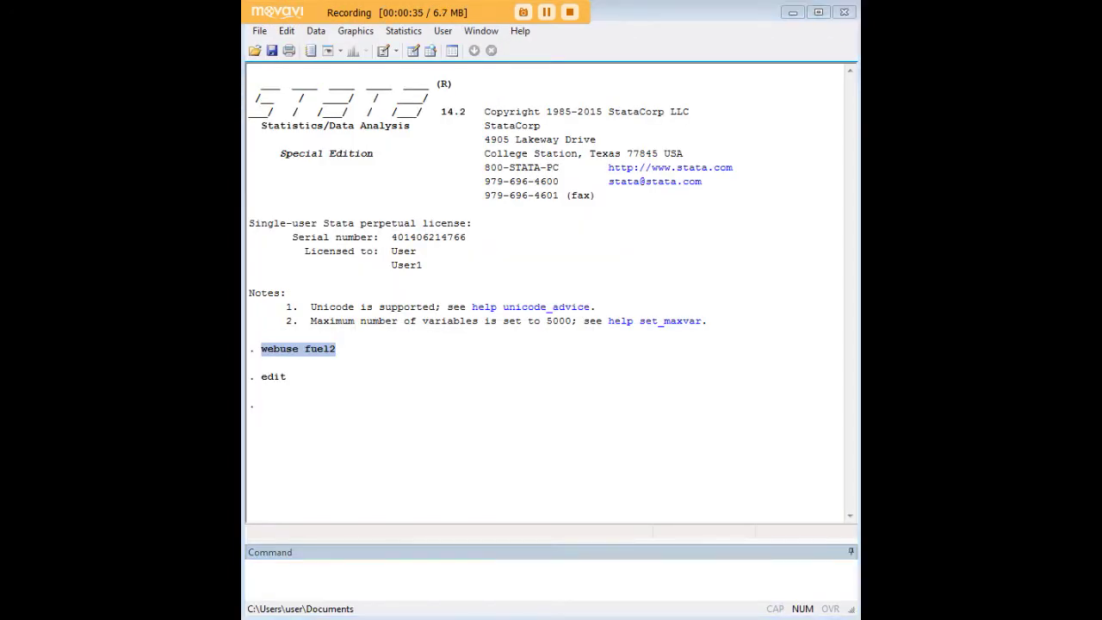
Step: Enter ranksum mpg, by(treat), highlighting mpg and treat, and run it
{"action": "left_click", "coordinate": [636, 570]}
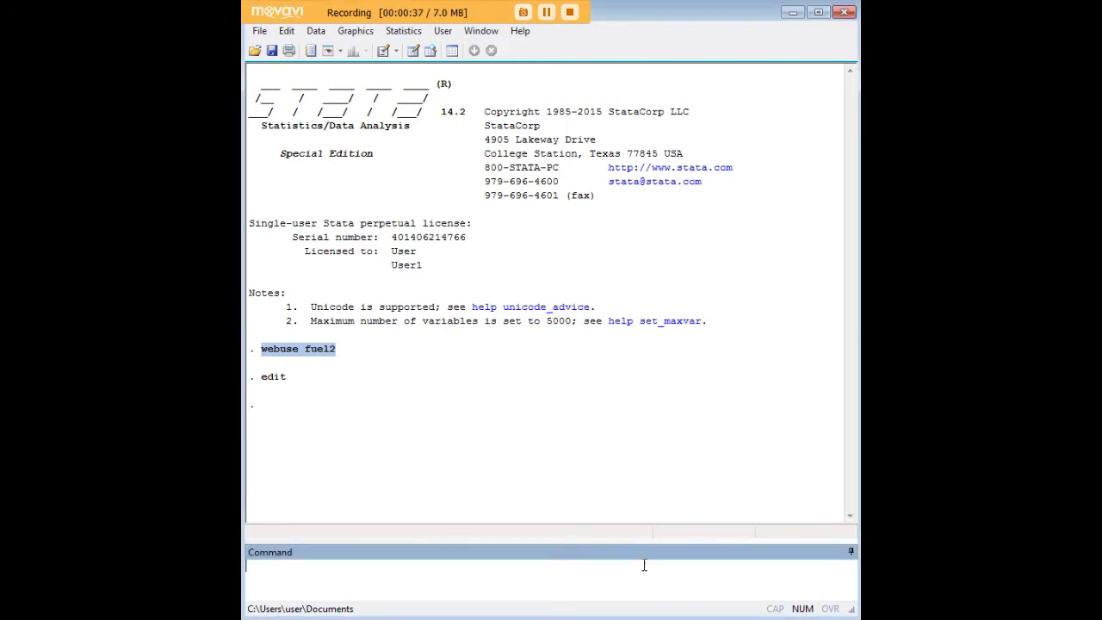
{"action": "type", "text": "ranksum mpg, by(treat)"}
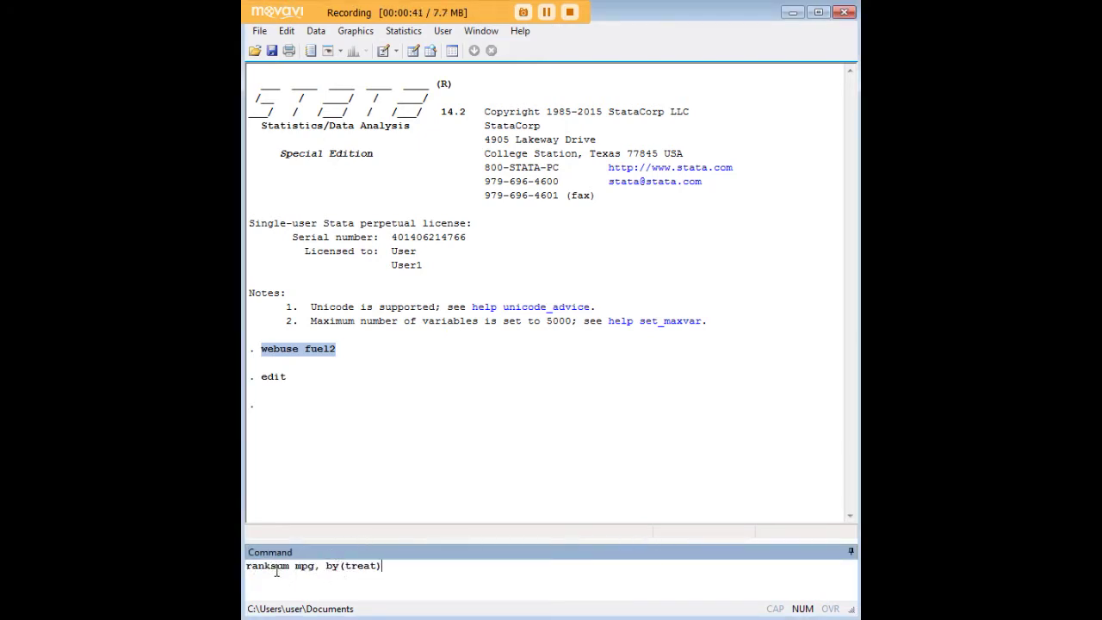
{"action": "left_click_drag", "start_coordinate": [295, 568], "coordinate": [315, 568]}
{"action": "left_click_drag", "start_coordinate": [345, 568], "coordinate": [375, 568]}
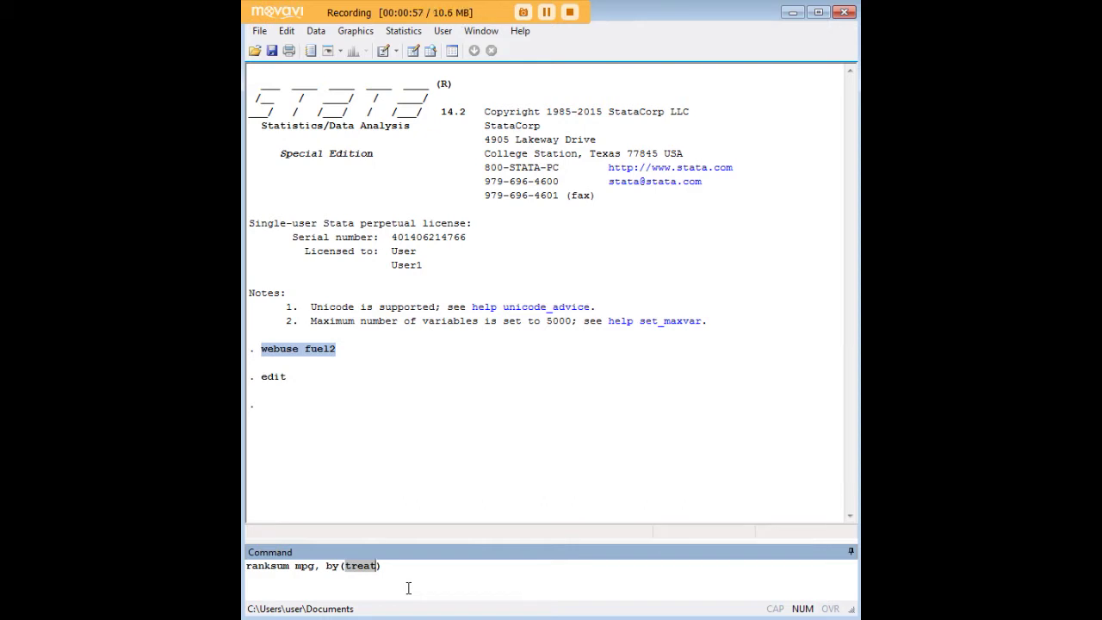
{"action": "key", "text": "Return"}
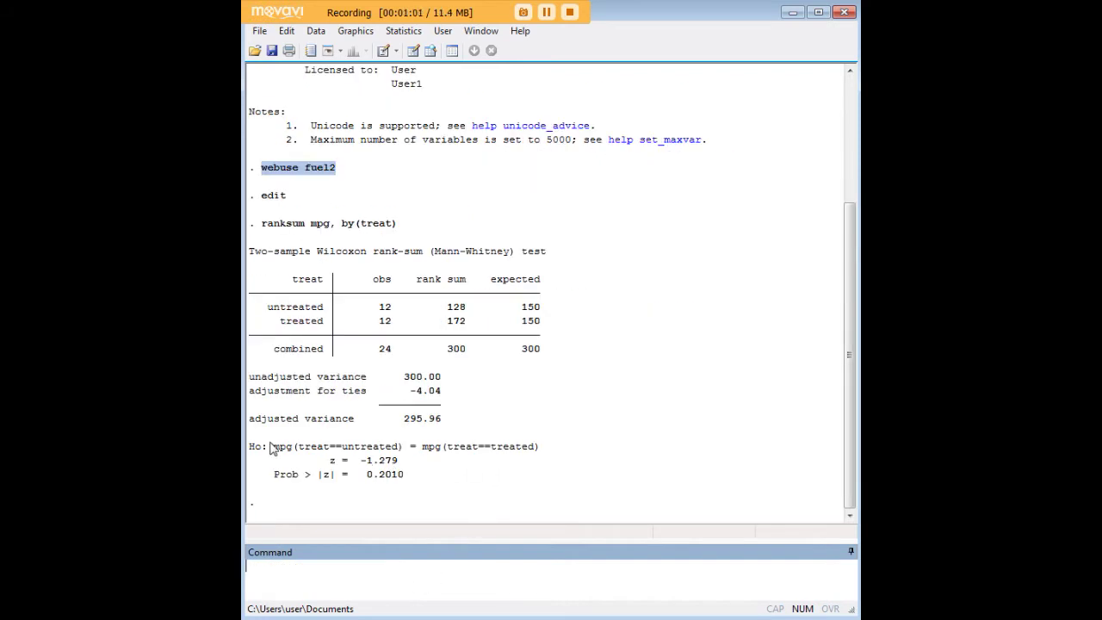
{"action": "left_click_drag", "start_coordinate": [250, 447], "coordinate": [540, 453]}
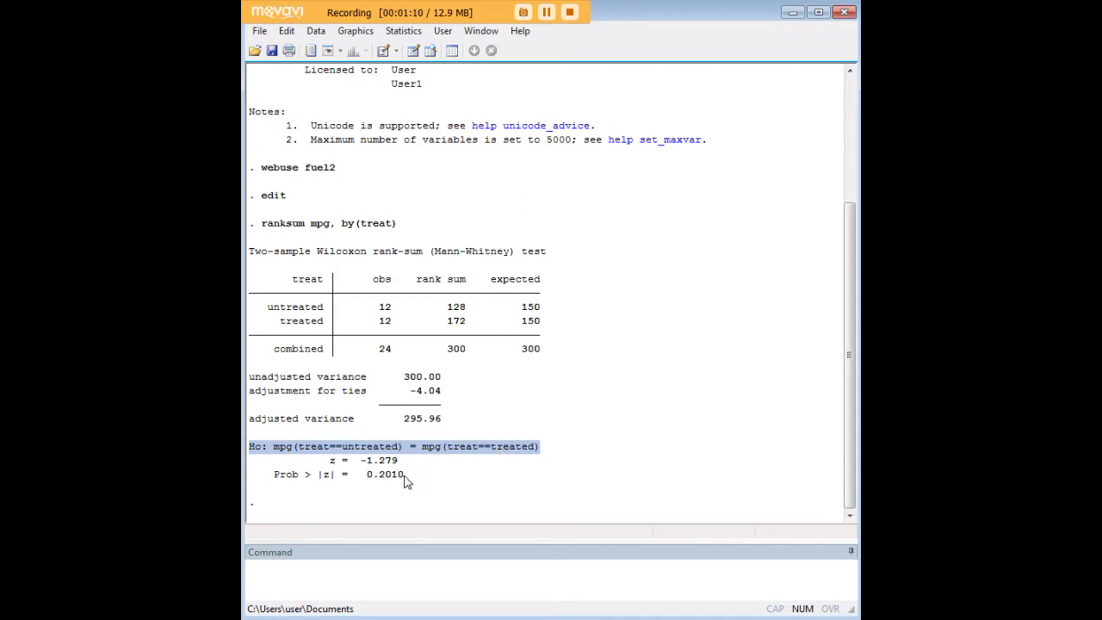
{"action": "left_click_drag", "start_coordinate": [404, 479], "coordinate": [369, 480]}
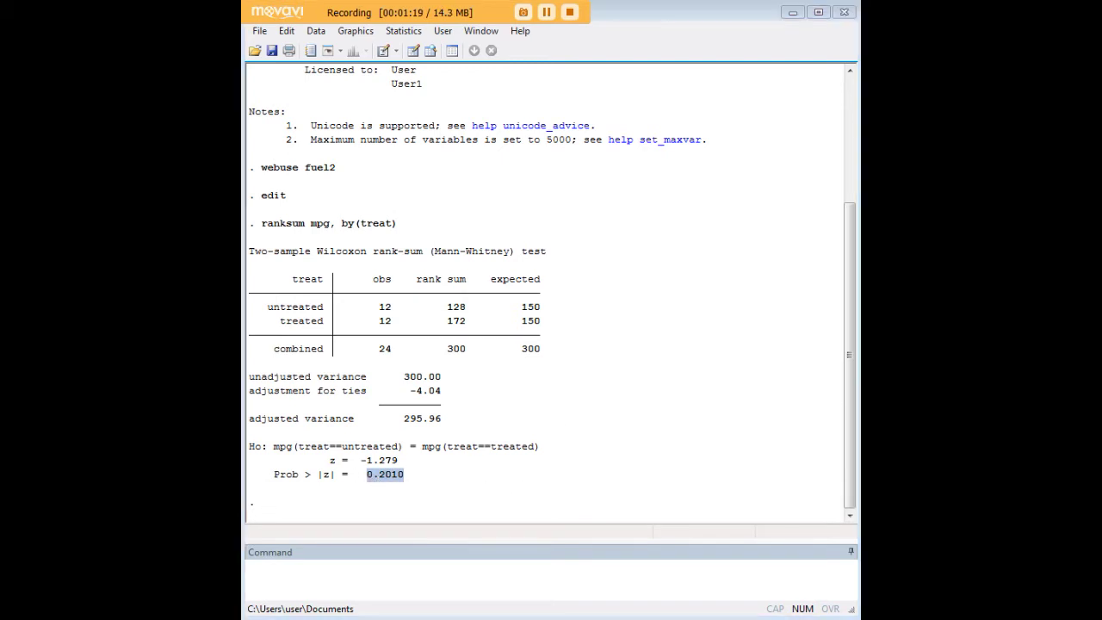
{"action": "left_click", "coordinate": [666, 569]}
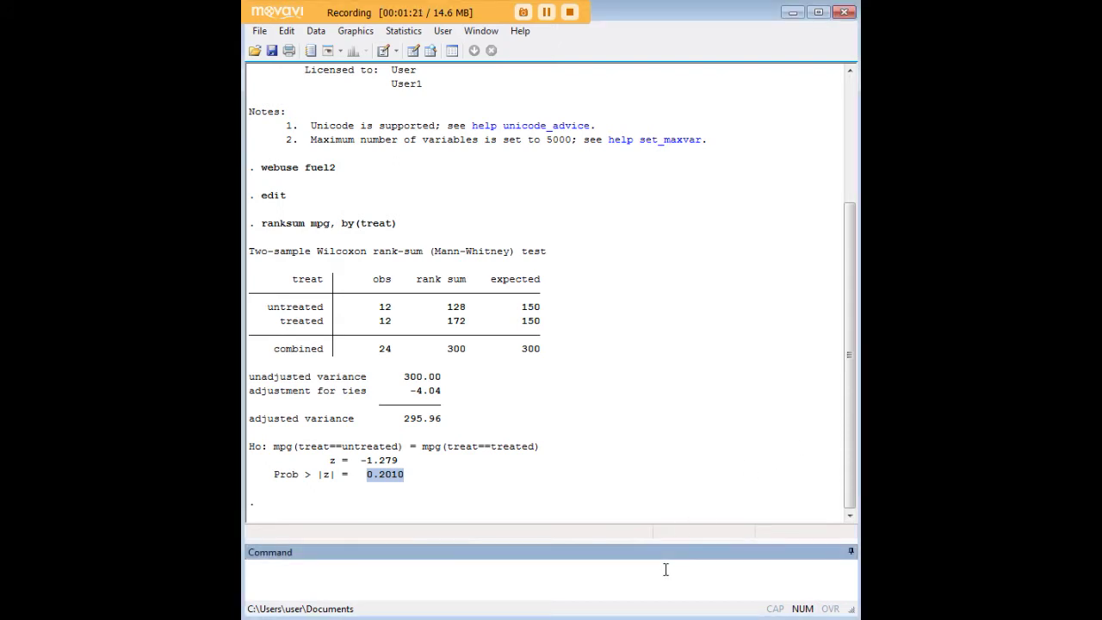
{"action": "type", "text": "ttest mpg, by(treat)"}
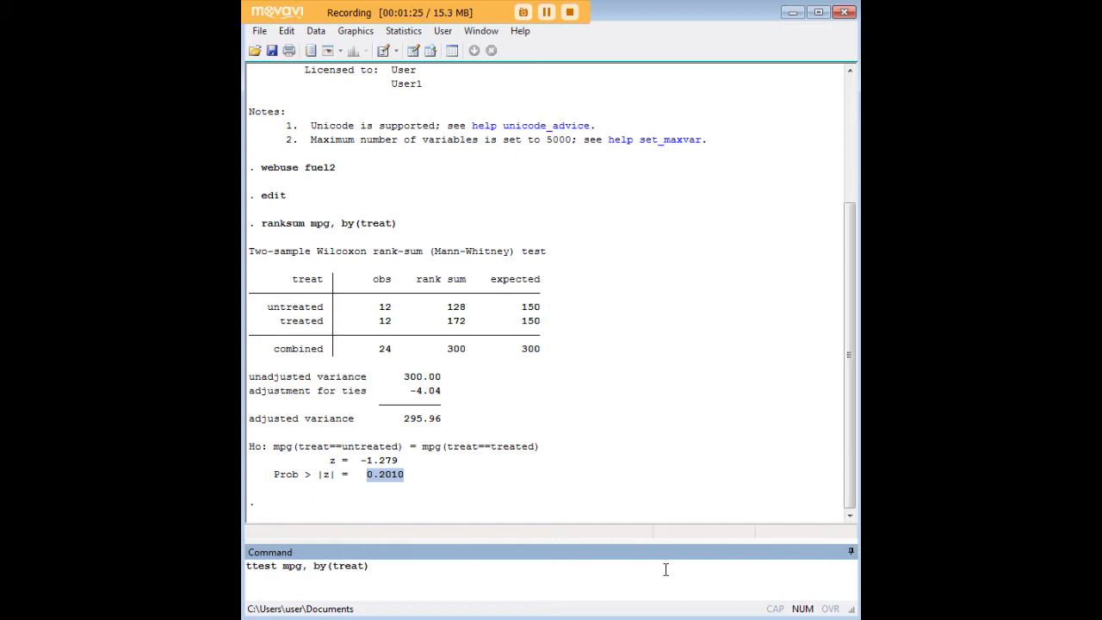
Step: Run ttest mpg, by(treat) and scroll through the two-sample t-test results
{"action": "key", "text": "Return"}
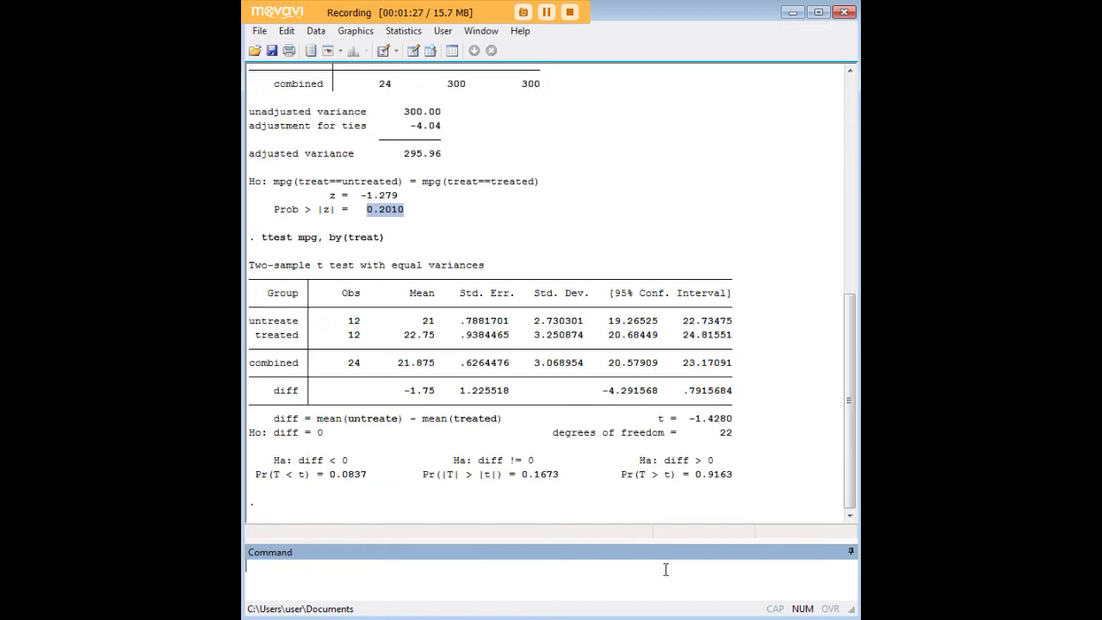
{"action": "left_click", "coordinate": [432, 242]}
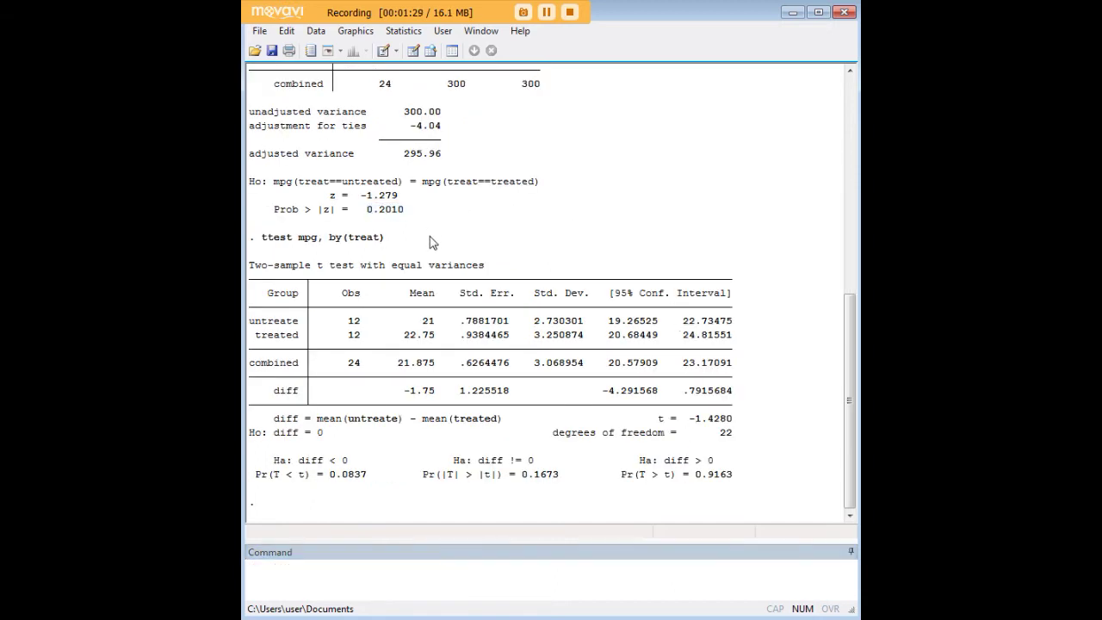
{"action": "scroll", "coordinate": [444, 251], "scroll_direction": "up", "scroll_amount": 4}
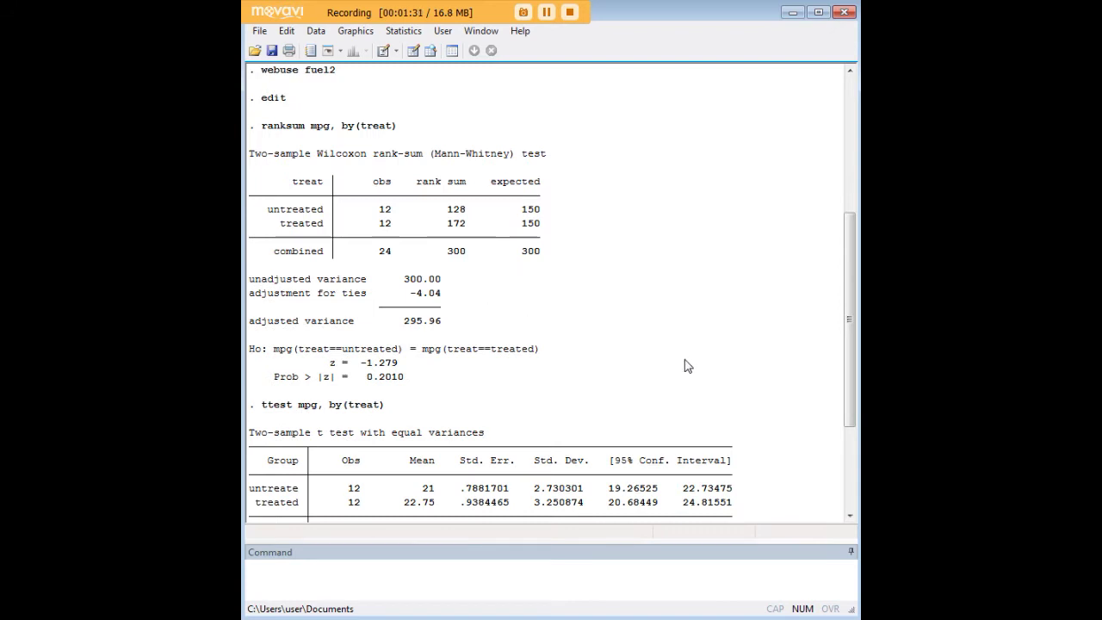
{"action": "scroll", "coordinate": [687, 366], "scroll_direction": "down", "scroll_amount": 4}
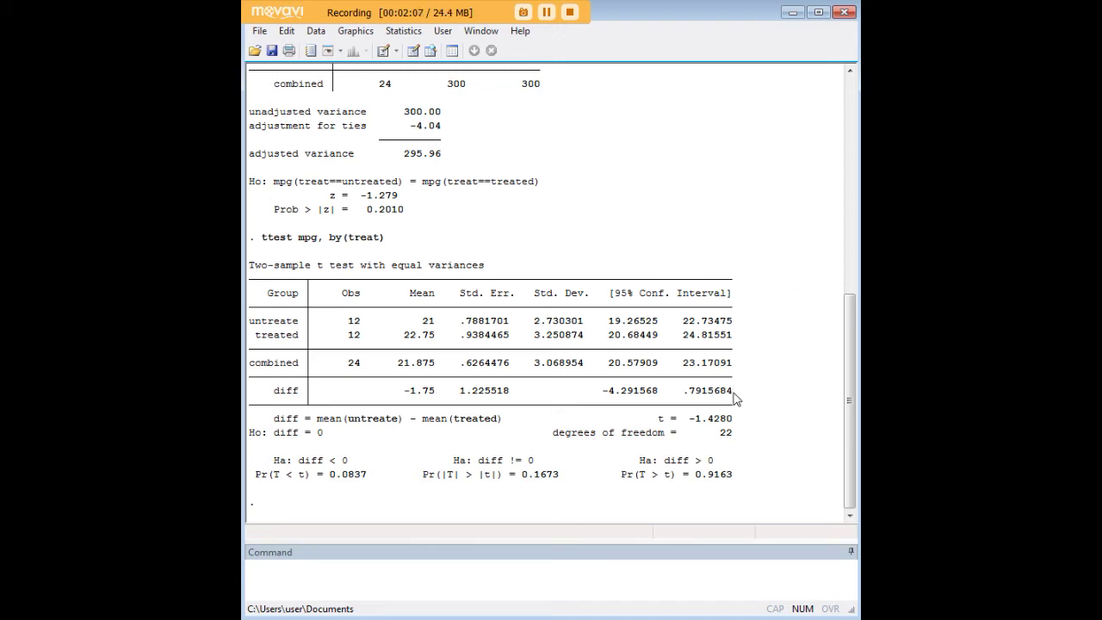
Step: Highlight the t-test p-values, its three alternative hypotheses, and the rank-sum null hypothesis
{"action": "left_click_drag", "start_coordinate": [734, 476], "coordinate": [256, 478]}
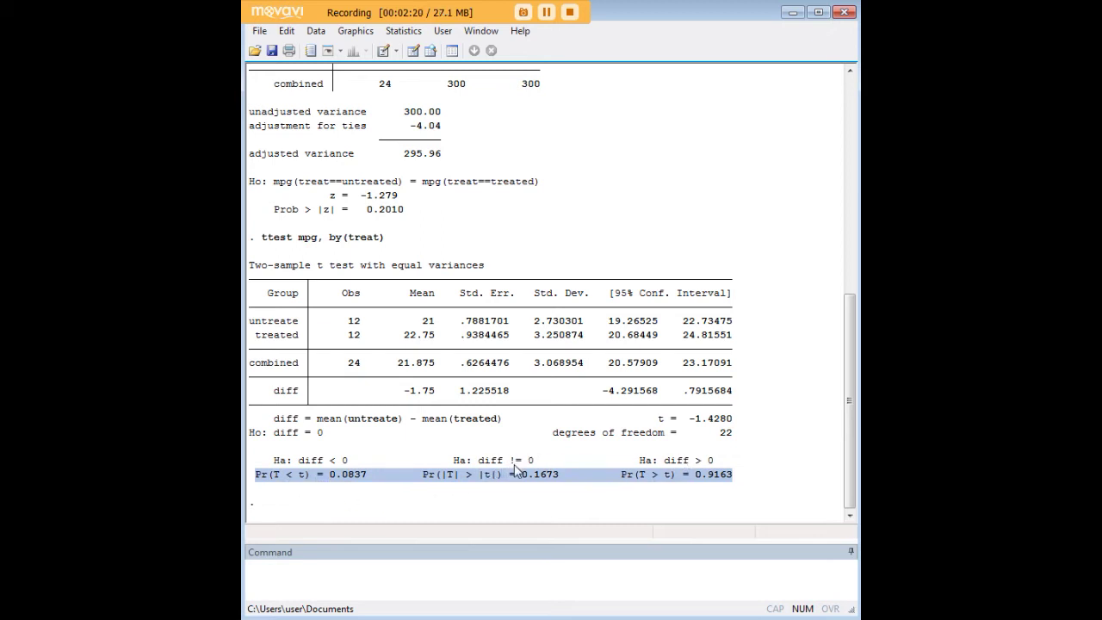
{"action": "left_click_drag", "start_coordinate": [454, 460], "coordinate": [534, 462]}
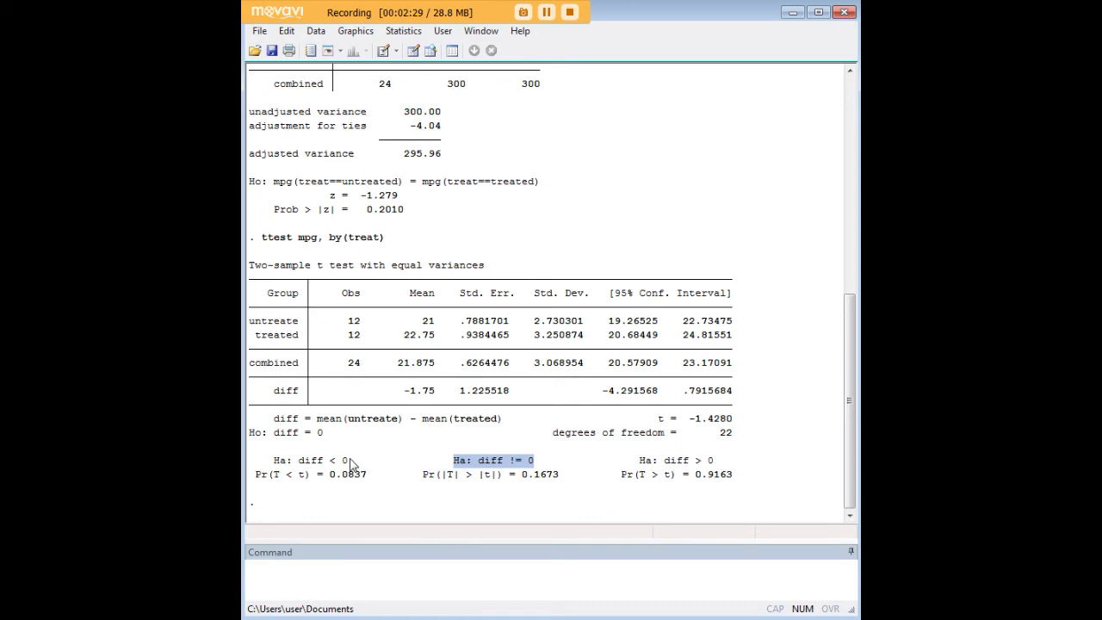
{"action": "left_click_drag", "start_coordinate": [353, 462], "coordinate": [298, 462]}
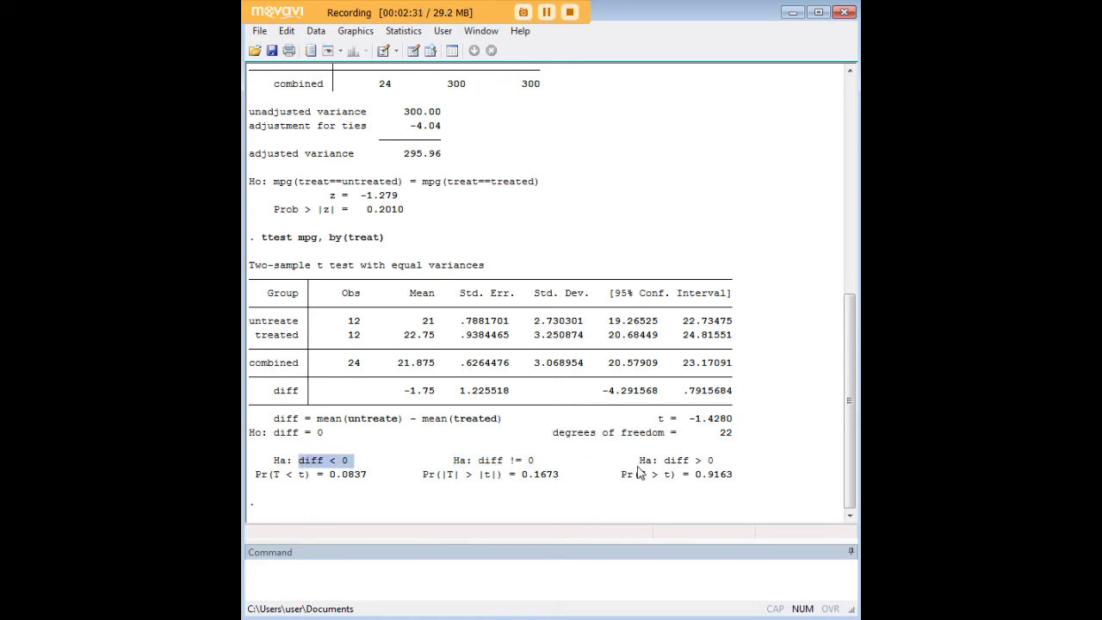
{"action": "left_click_drag", "start_coordinate": [664, 462], "coordinate": [714, 463]}
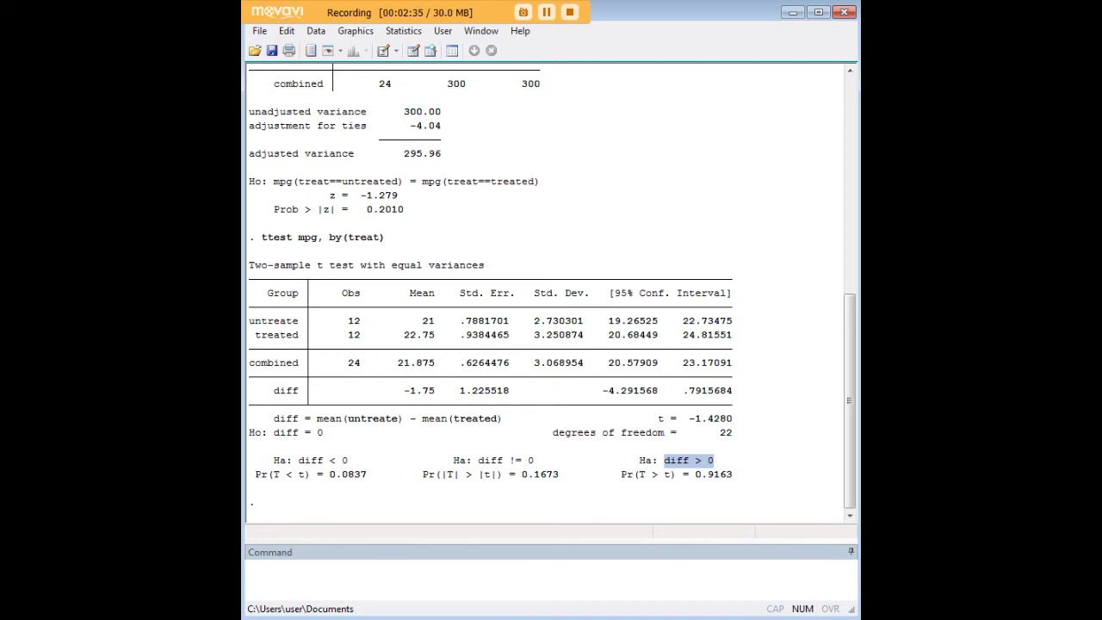
{"action": "left_click", "coordinate": [497, 259]}
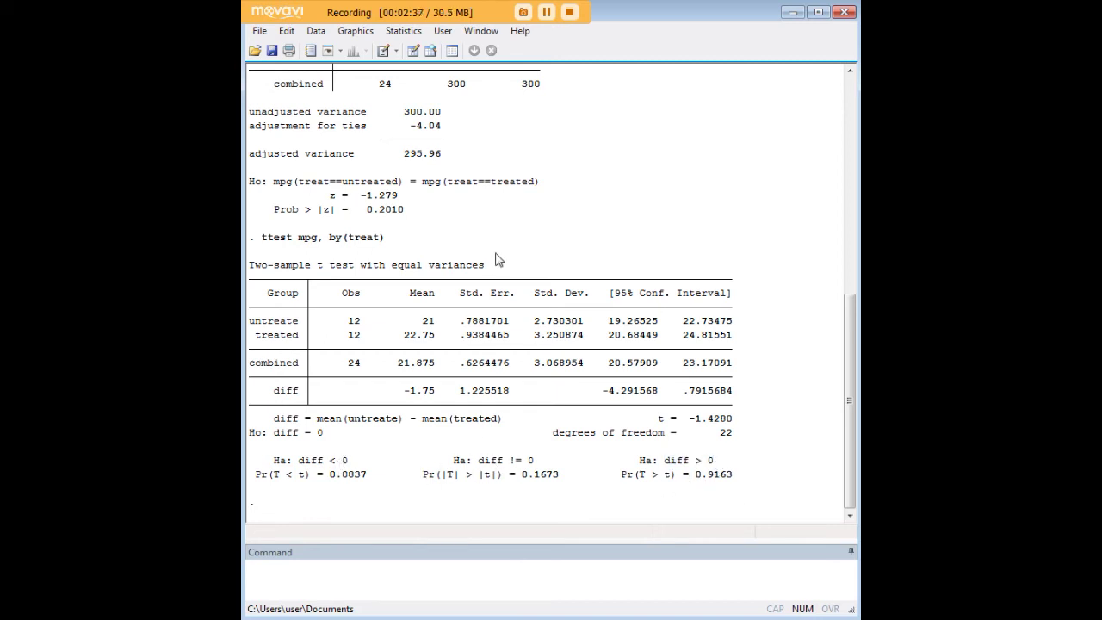
{"action": "scroll", "coordinate": [545, 283], "scroll_direction": "up", "scroll_amount": 4}
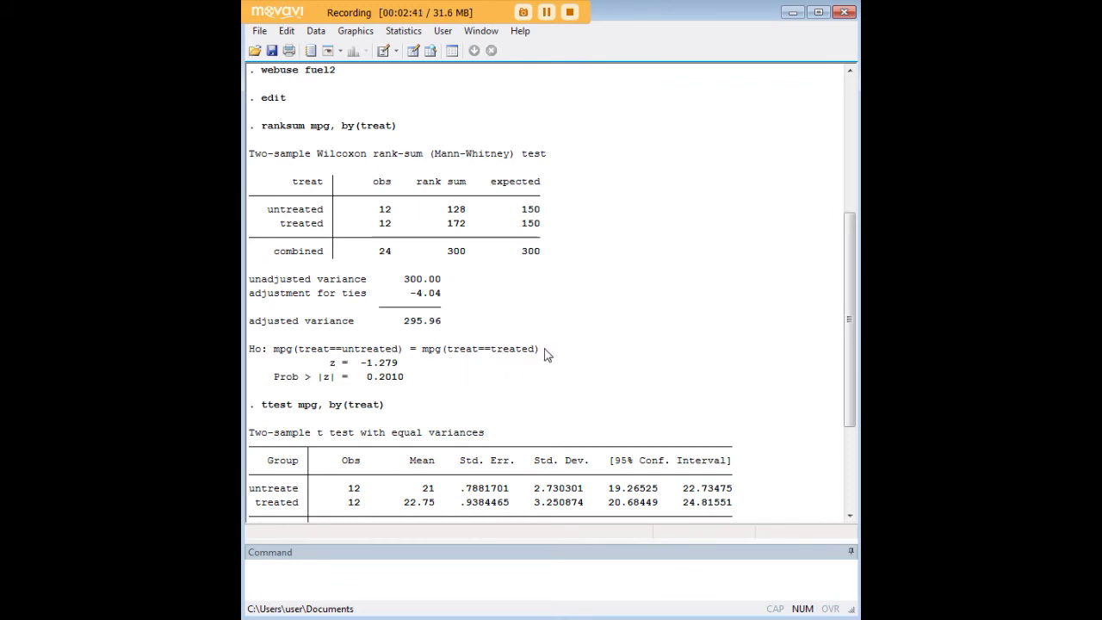
{"action": "left_click_drag", "start_coordinate": [545, 354], "coordinate": [279, 354]}
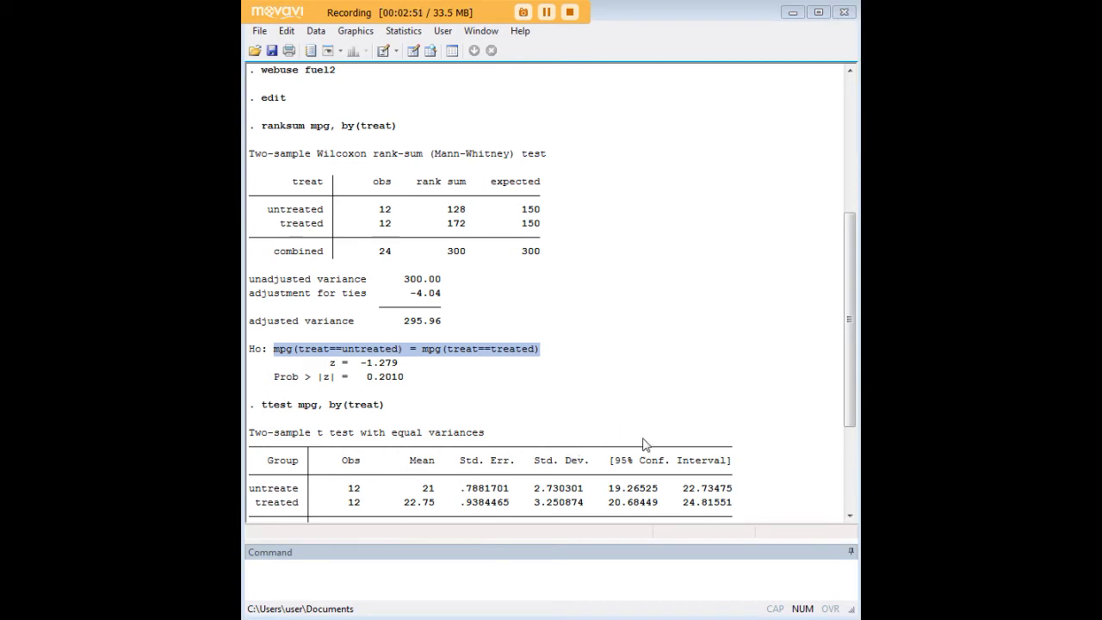
{"action": "left_click", "coordinate": [729, 393]}
Step: Run ranksum mpg, by(treat) porder to add the porder probability
{"action": "left_click", "coordinate": [558, 576]}
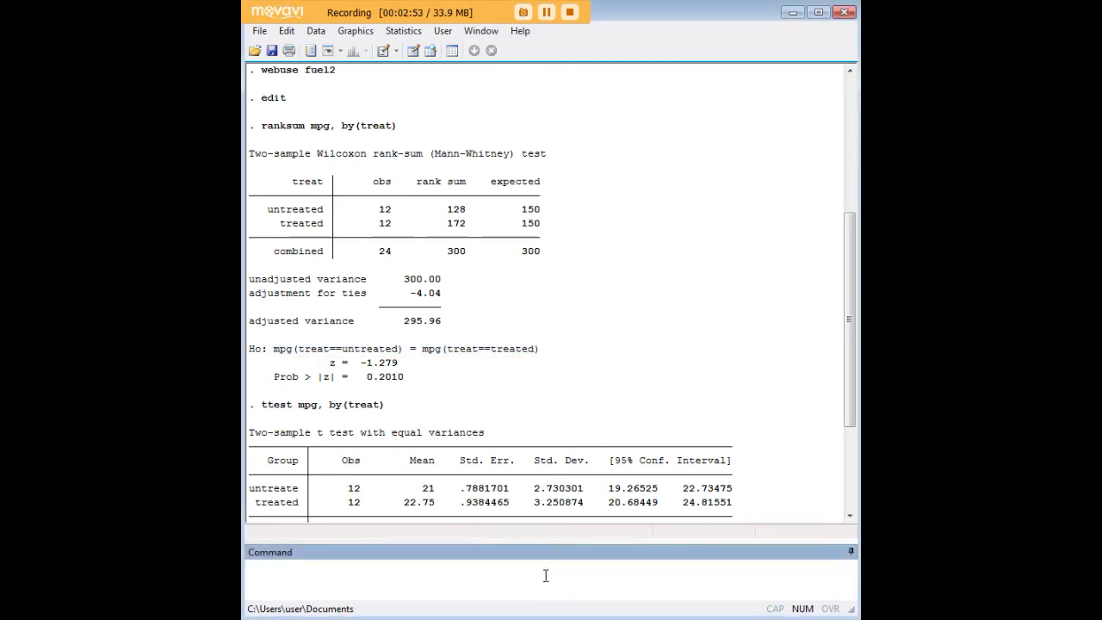
{"action": "type", "text": "ranksum mpg, by(treat) porder"}
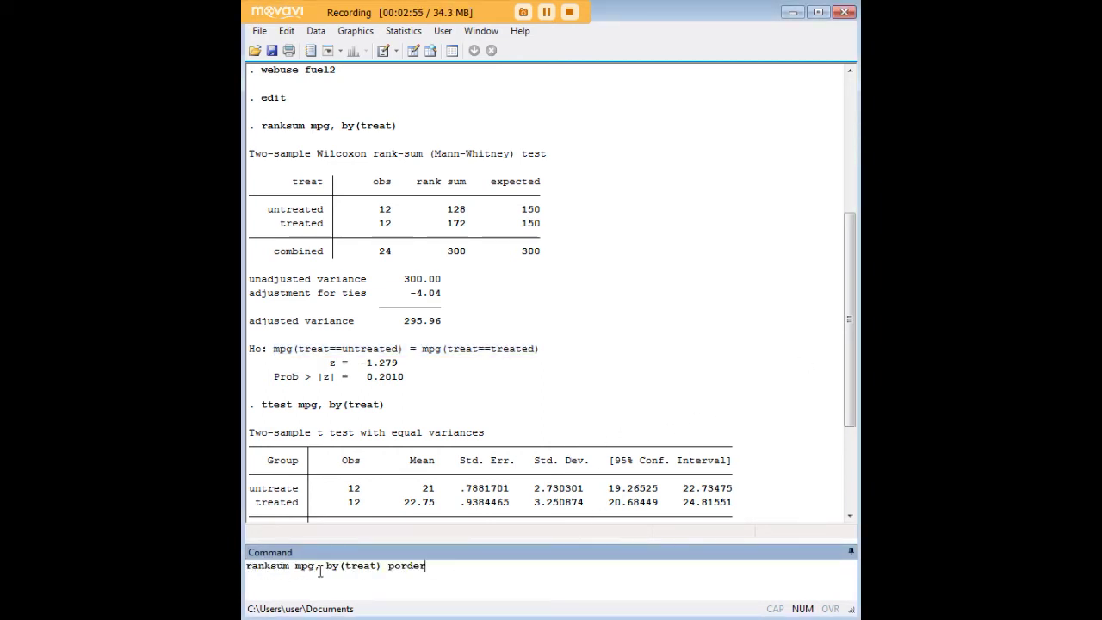
{"action": "key", "text": "Return"}
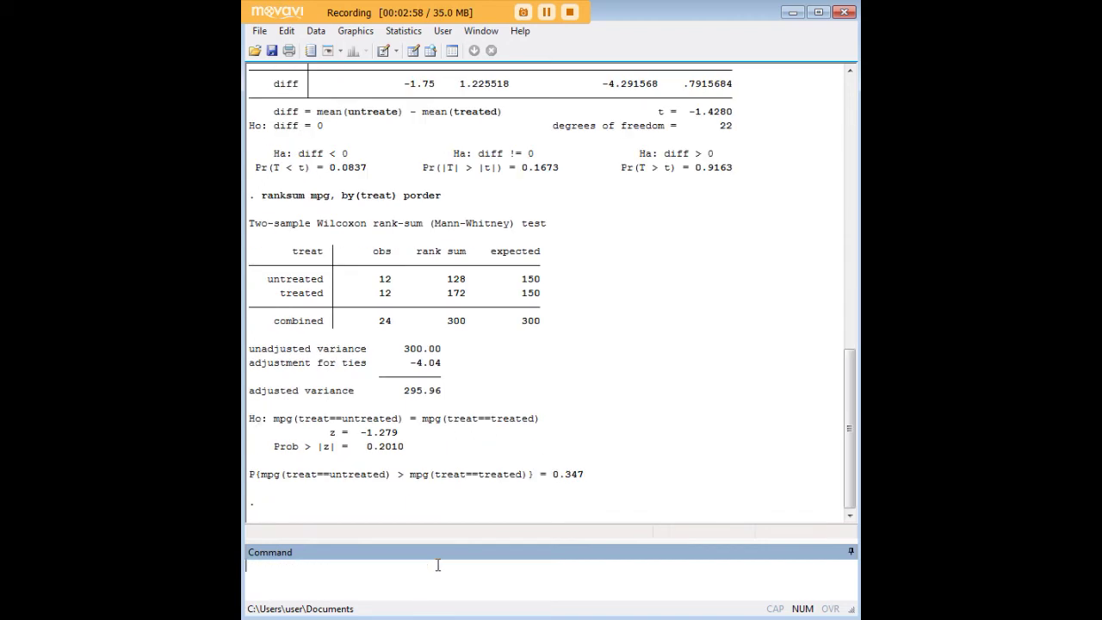
{"action": "left_click_drag", "start_coordinate": [594, 475], "coordinate": [405, 473]}
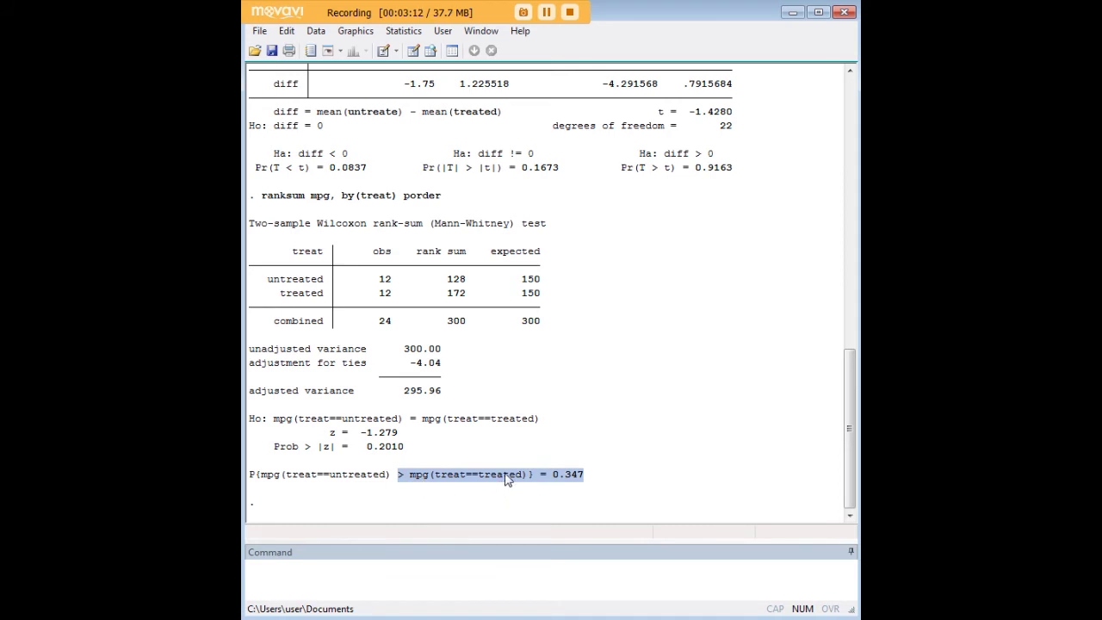
{"action": "left_click", "coordinate": [604, 480]}
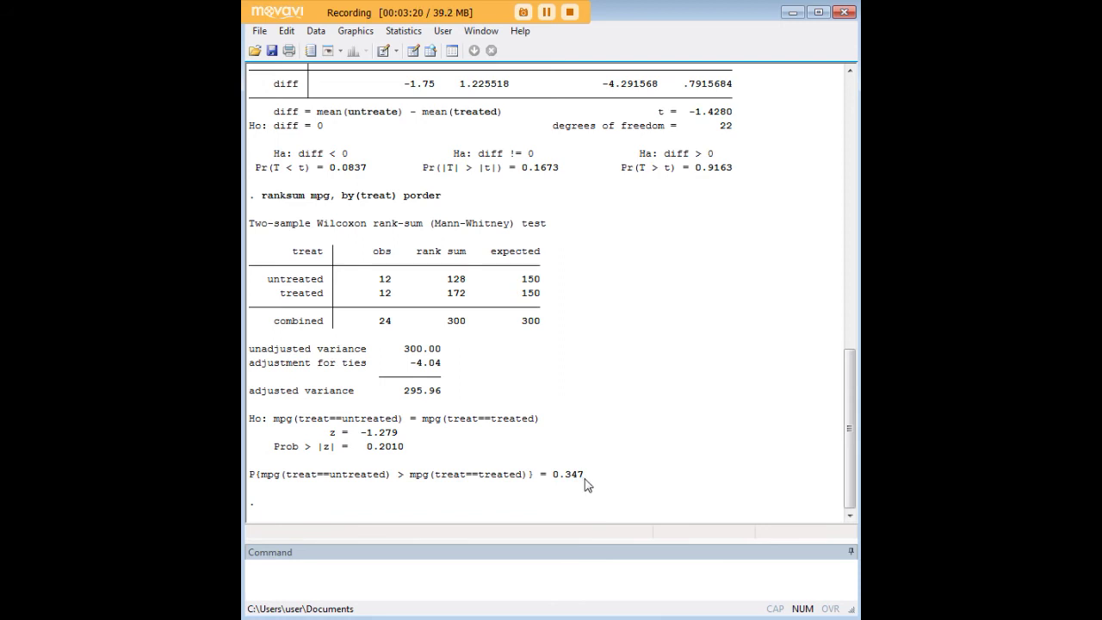
{"action": "left_click_drag", "start_coordinate": [584, 474], "coordinate": [568, 474]}
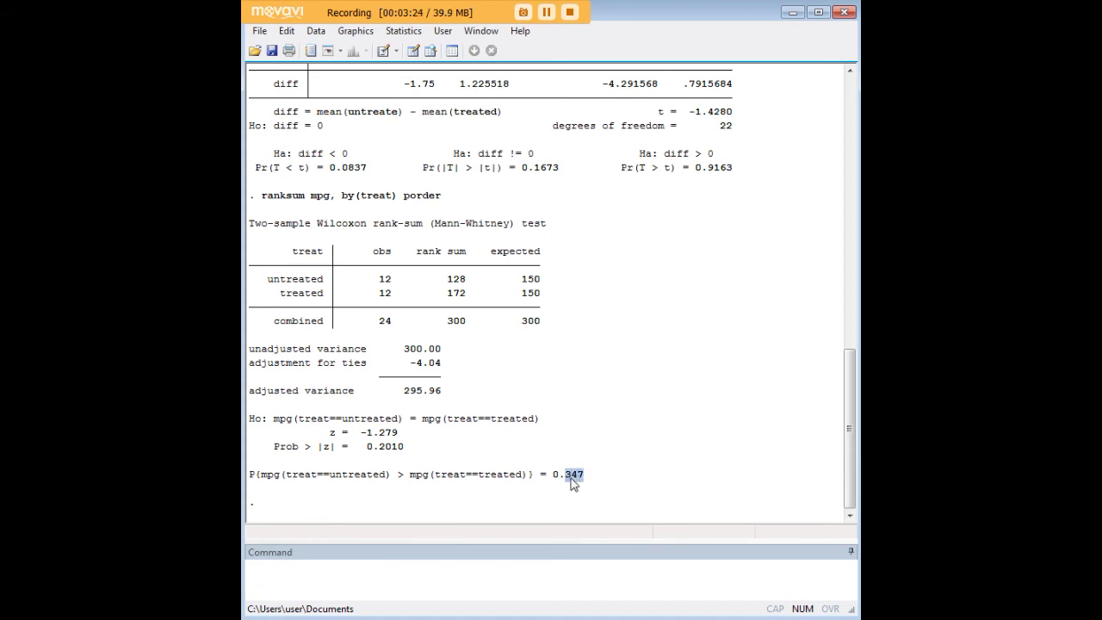